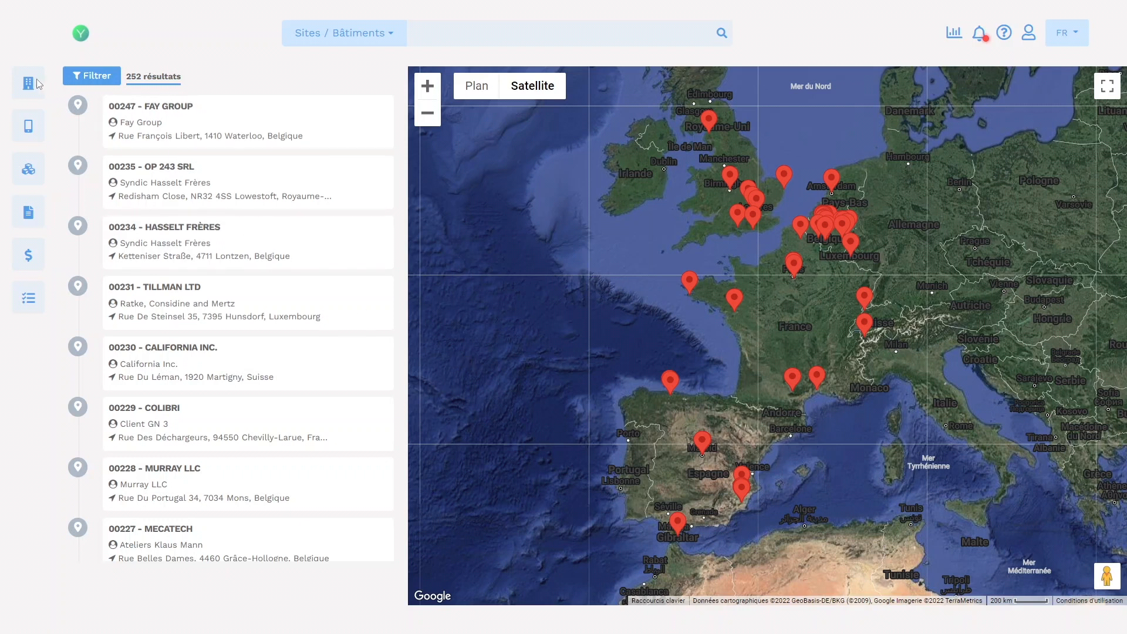
Step: Review the details, chart and reading history of the Compteur horaire brasseuse meter, and close its record
mouse_move(37, 84)
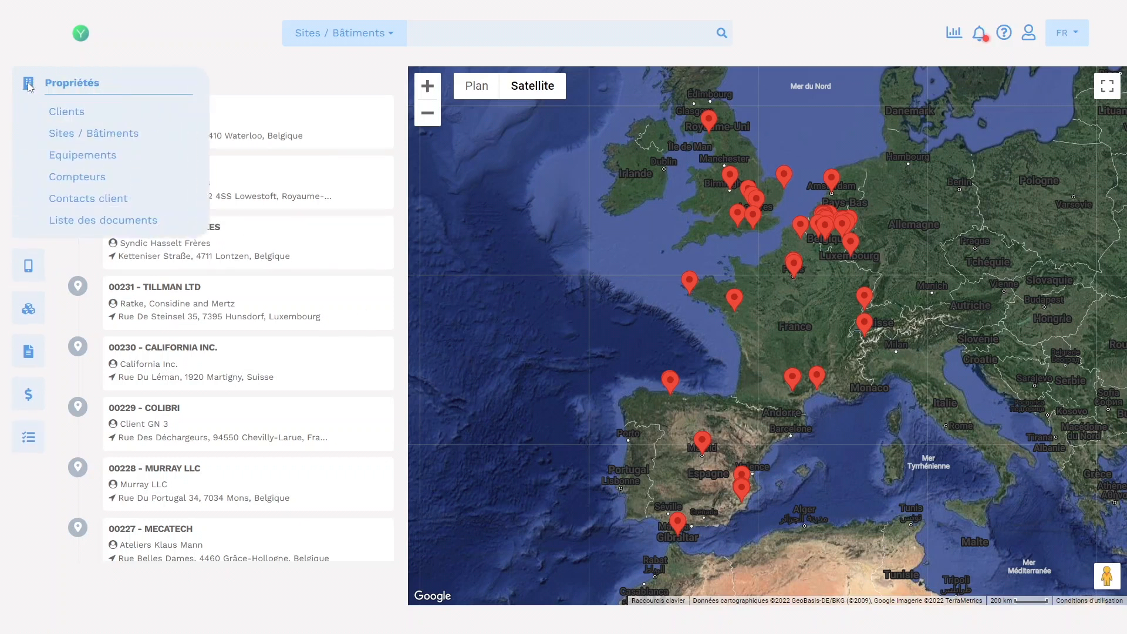
click(72, 178)
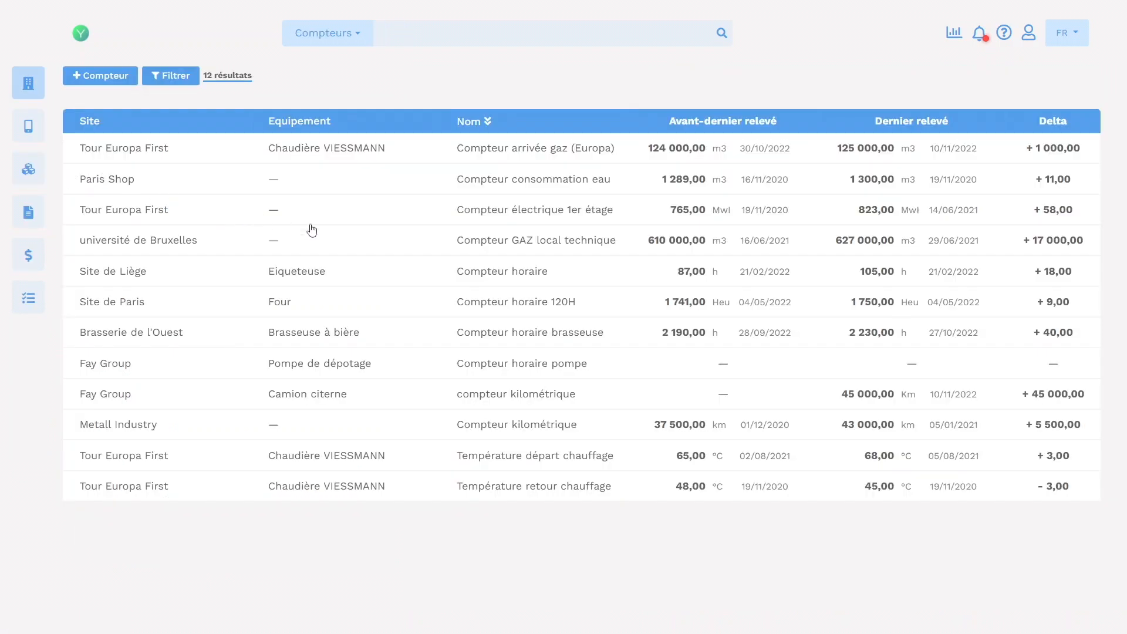
click(476, 338)
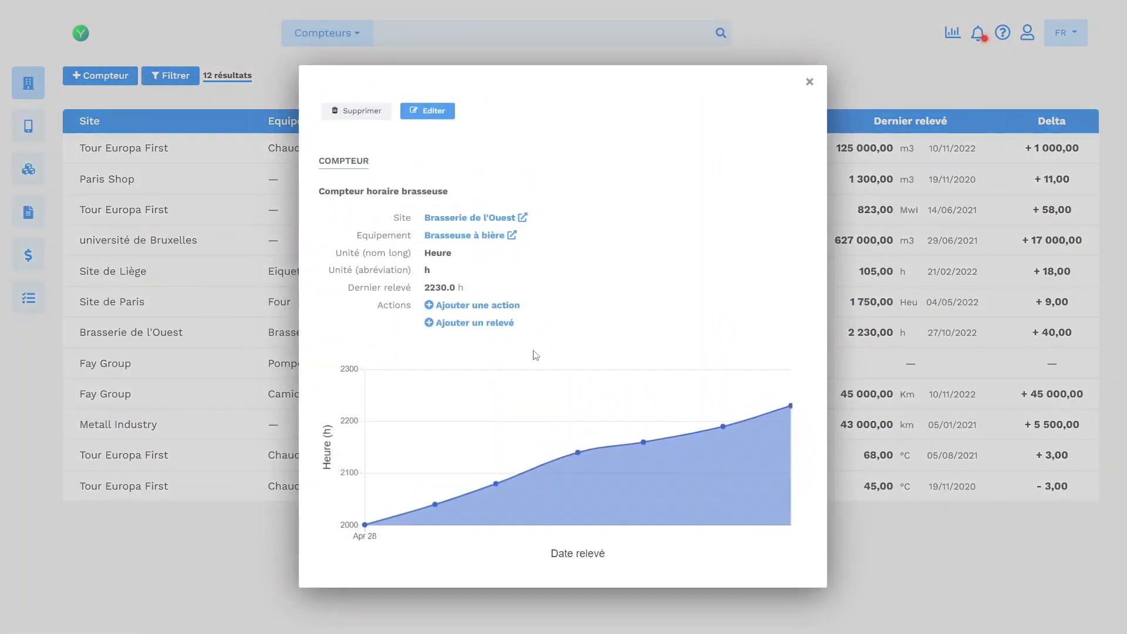
scroll(587, 352, down, 4)
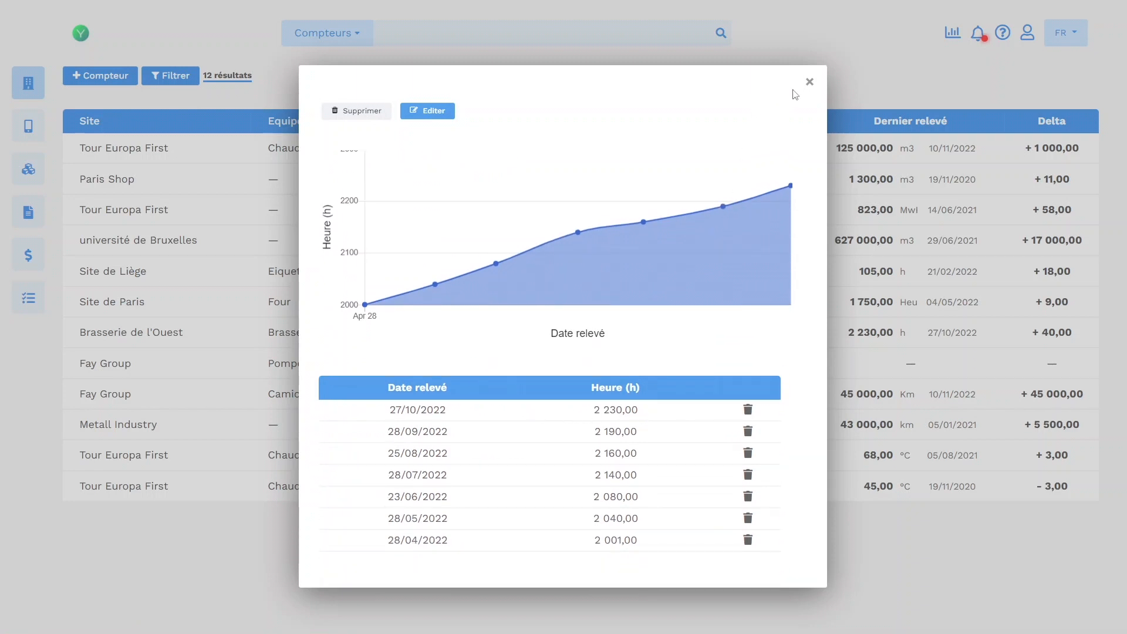
click(809, 83)
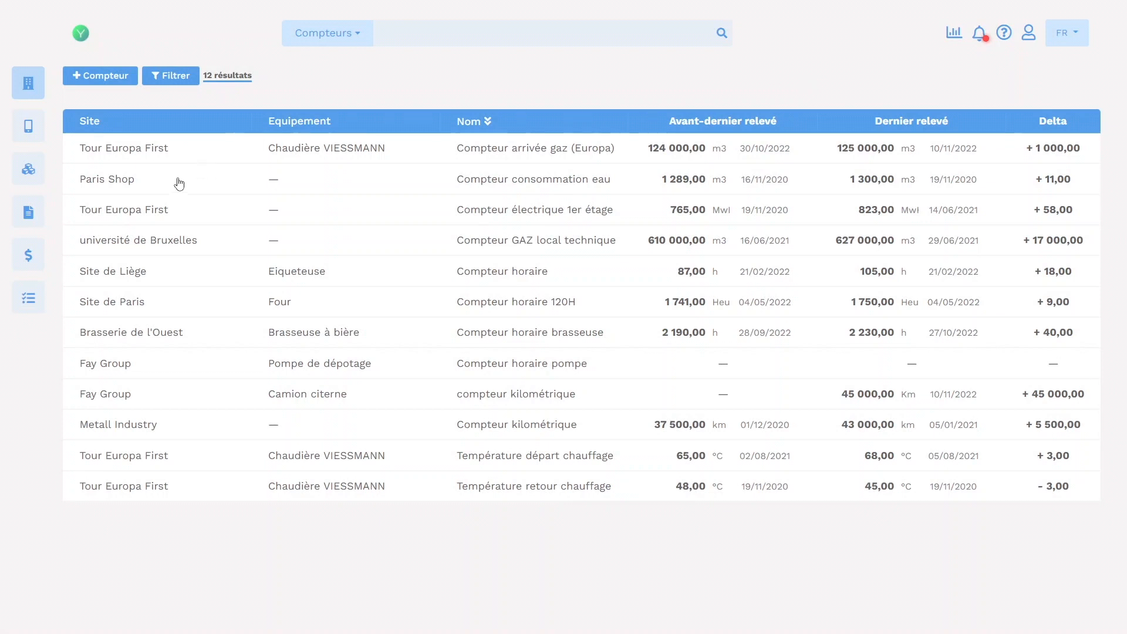
Step: Search the maintenance procedures (Gammes de maintenance) for "bra" and expand the full instructions of BRA-120H
mouse_move(43, 296)
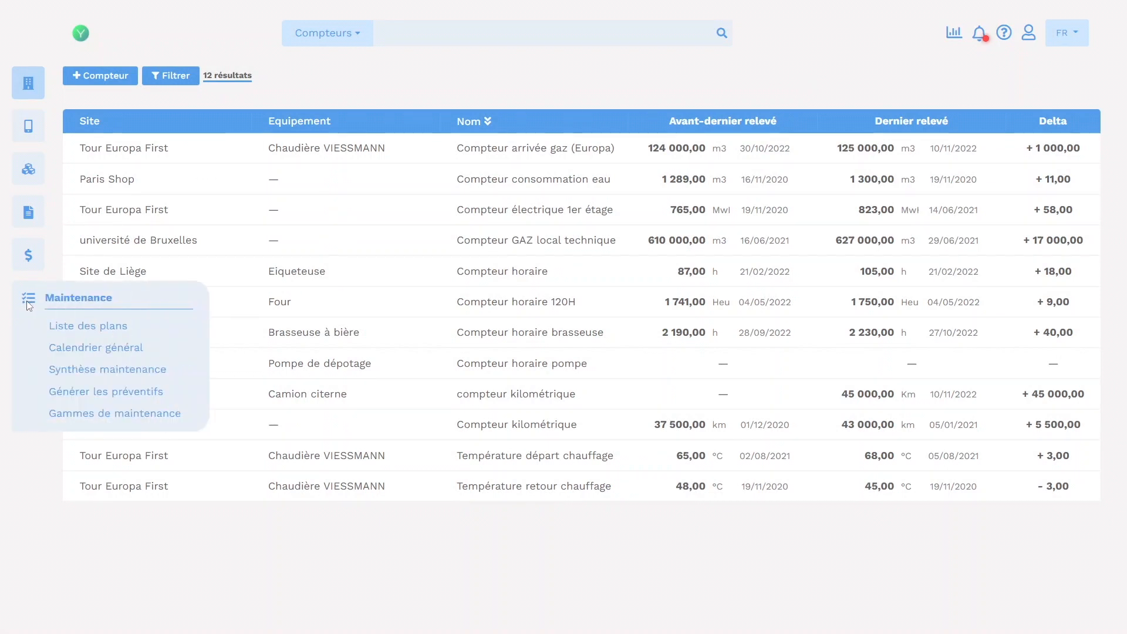
click(79, 415)
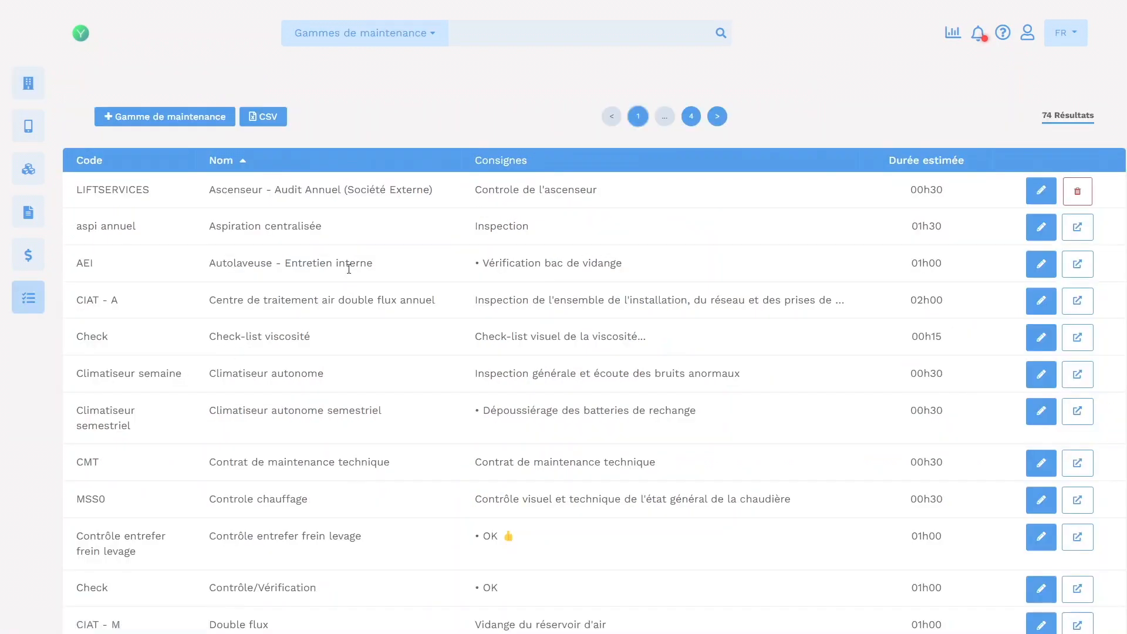
click(490, 34)
text(bra)
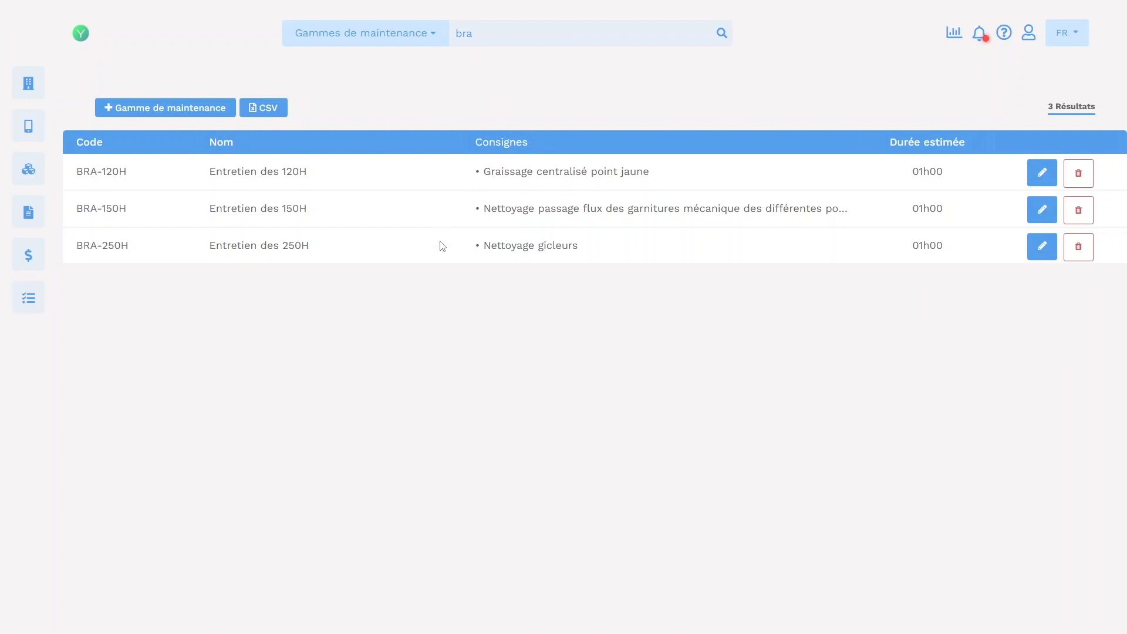
click(508, 179)
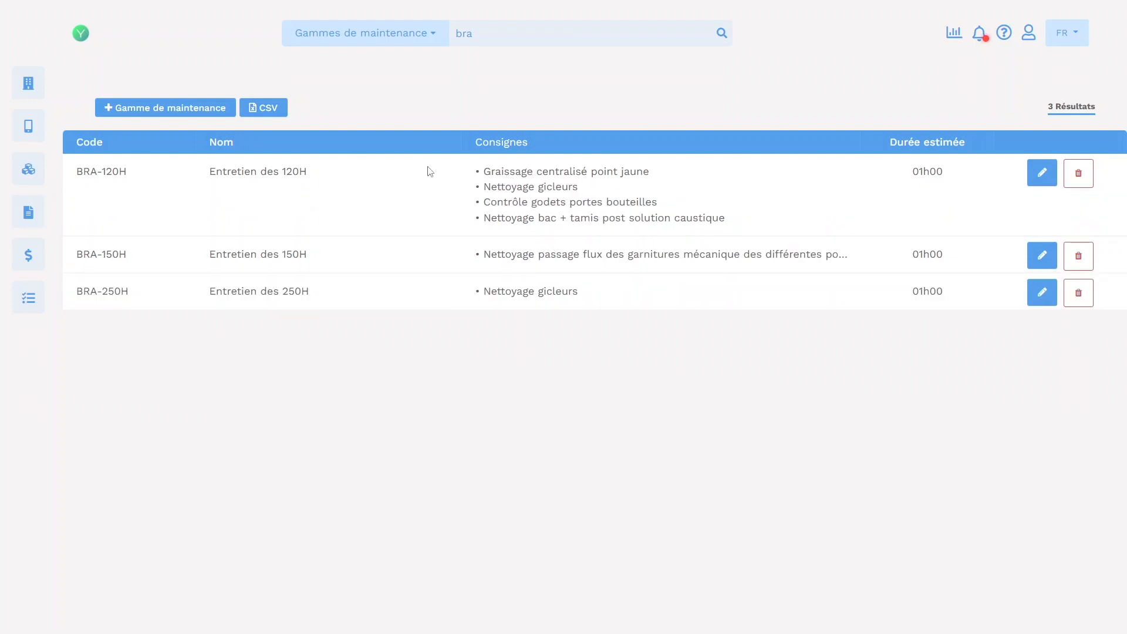
Step: On the Compteur horaire brasseuse meter, create an action named "Toutes les 120H" with the maintenance procedure BRA-120H - Entretien des 120H
mouse_move(64, 125)
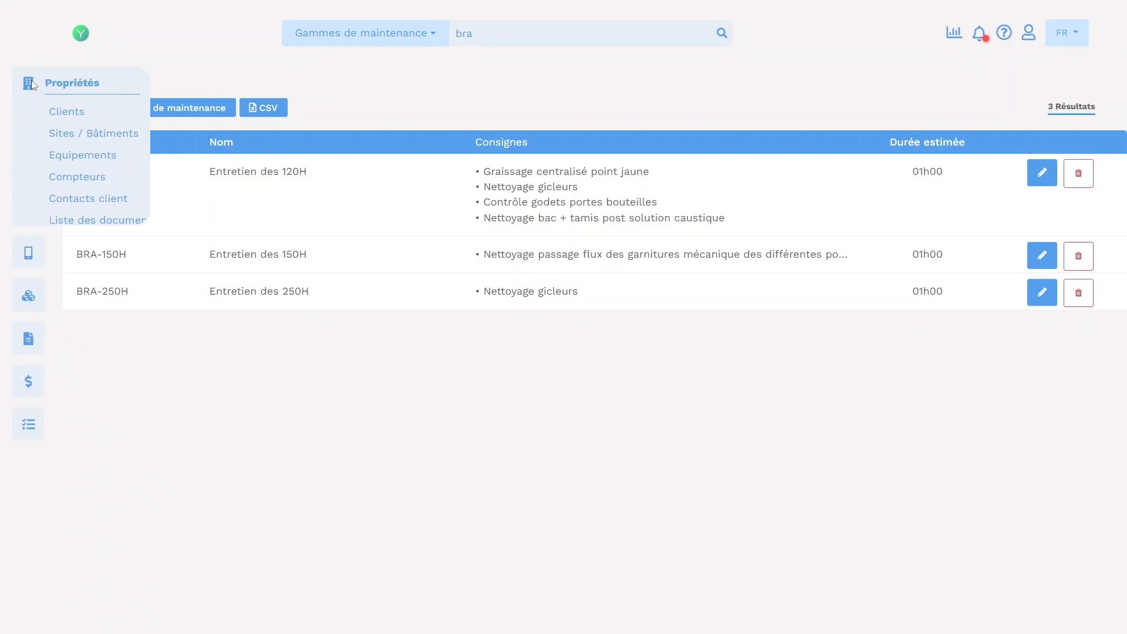
click(84, 177)
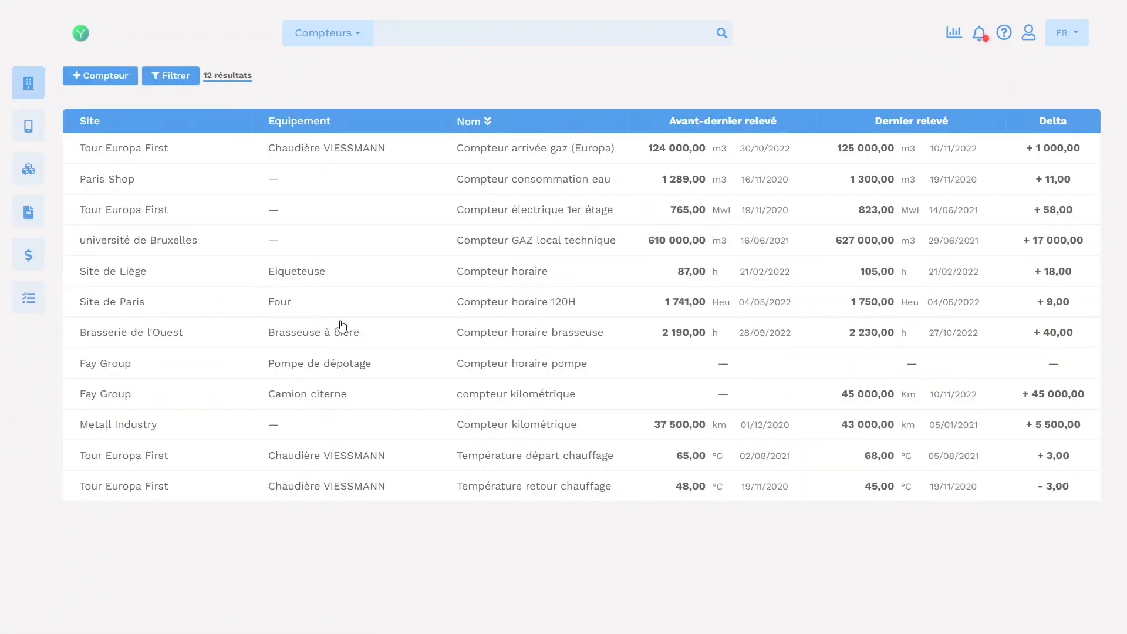
click(518, 336)
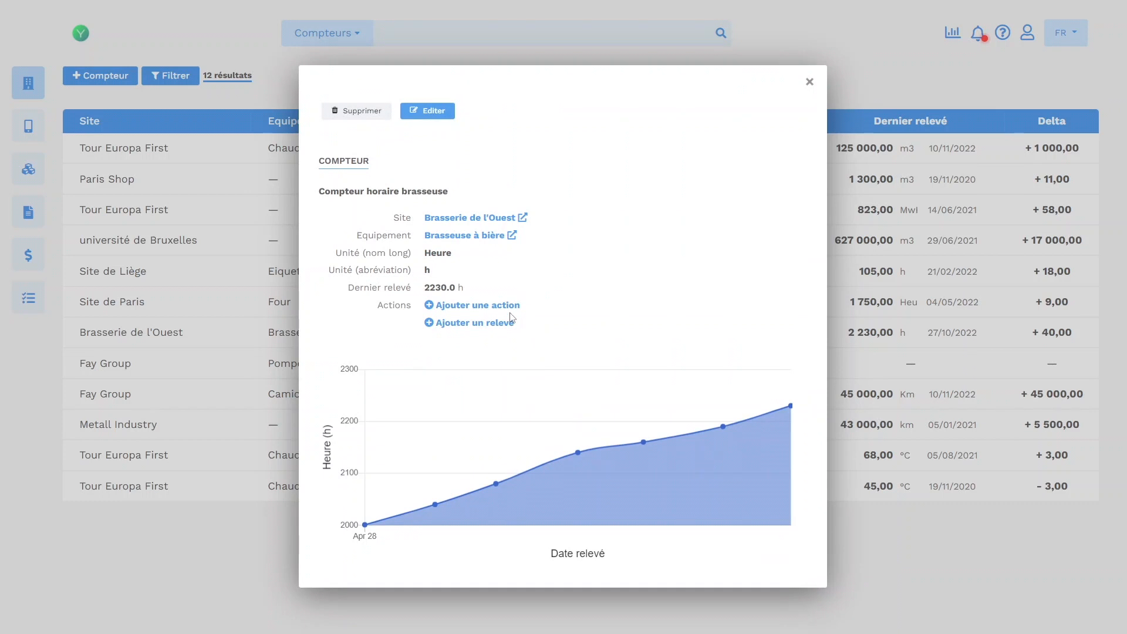
click(479, 306)
click(442, 146)
click(445, 182)
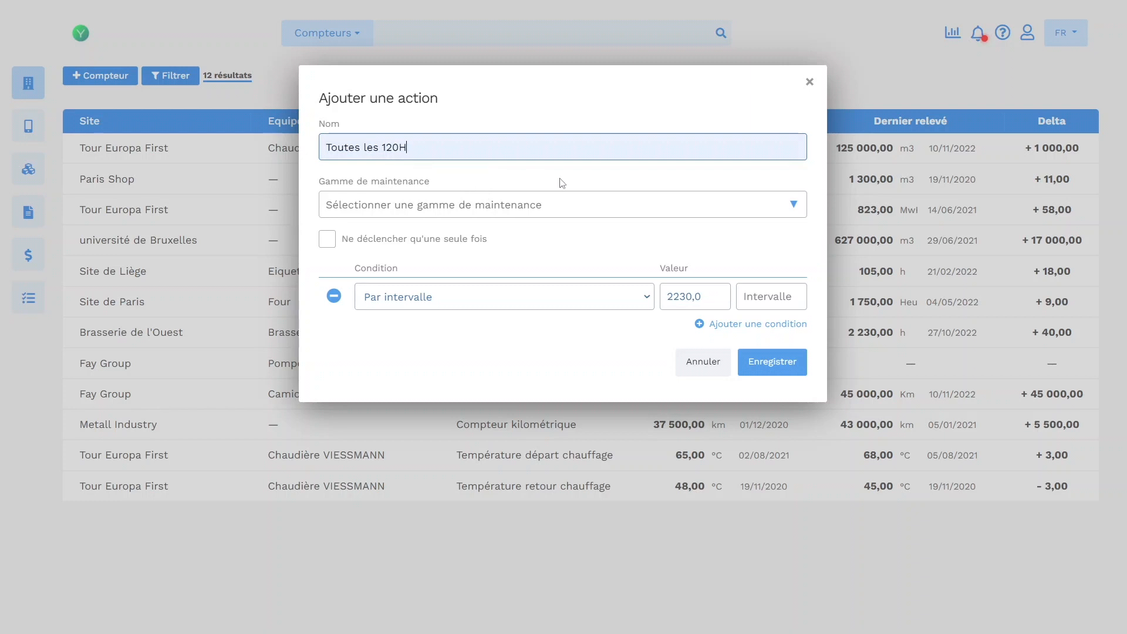
click(784, 216)
text(bra)
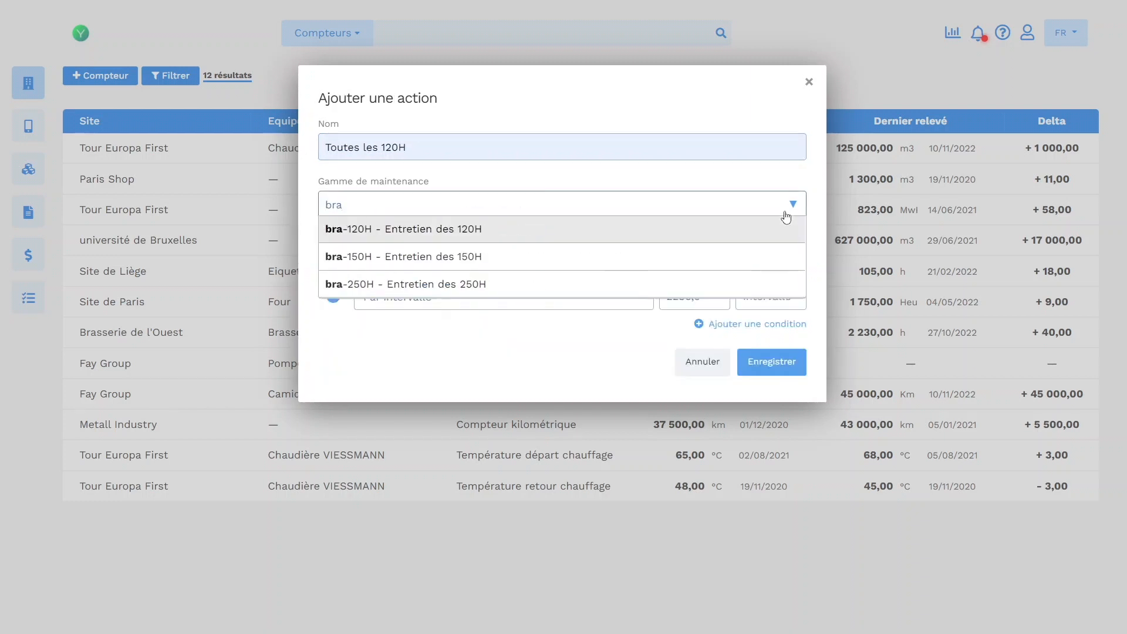
click(417, 229)
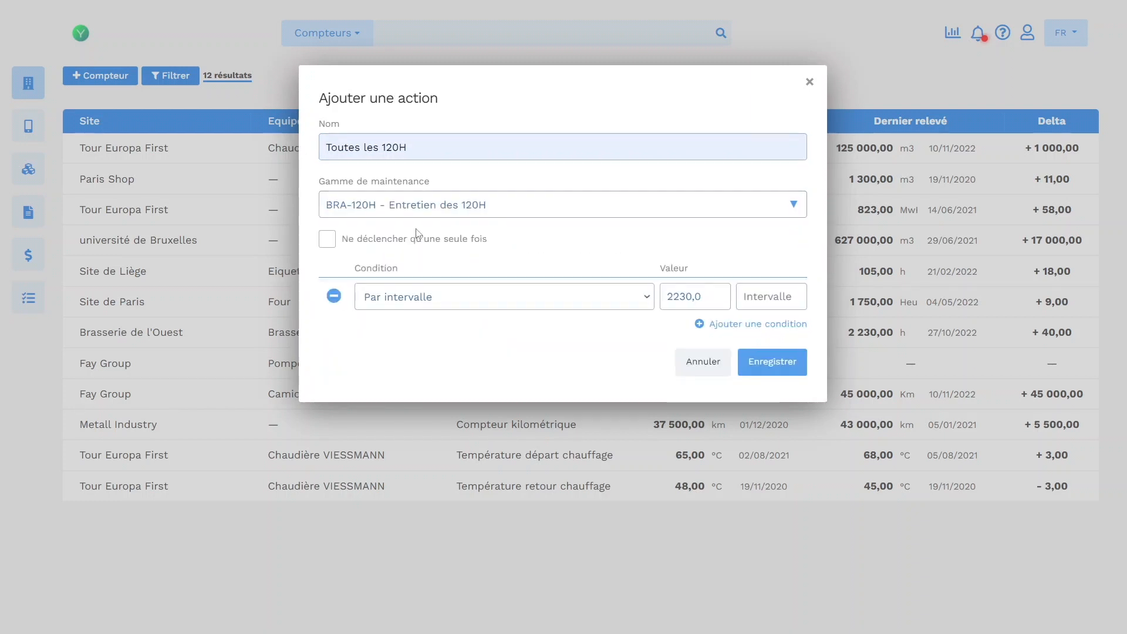
Step: Keep the action's condition as Par intervalle, set the interval to 120 and save the action
click(647, 300)
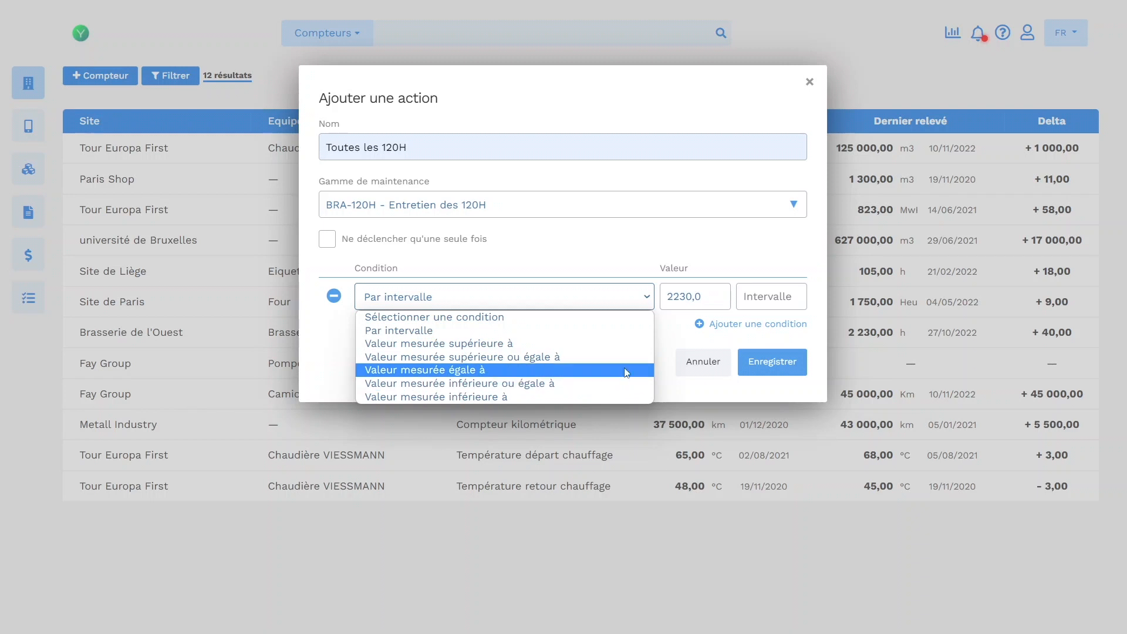
click(664, 315)
click(760, 298)
text(120)
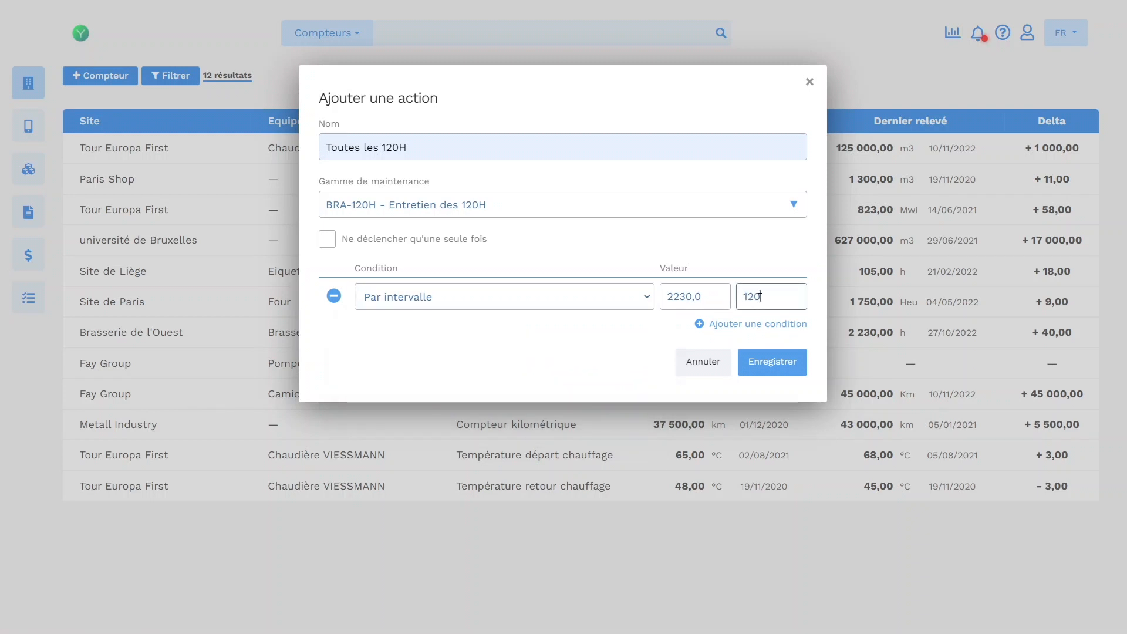
click(772, 368)
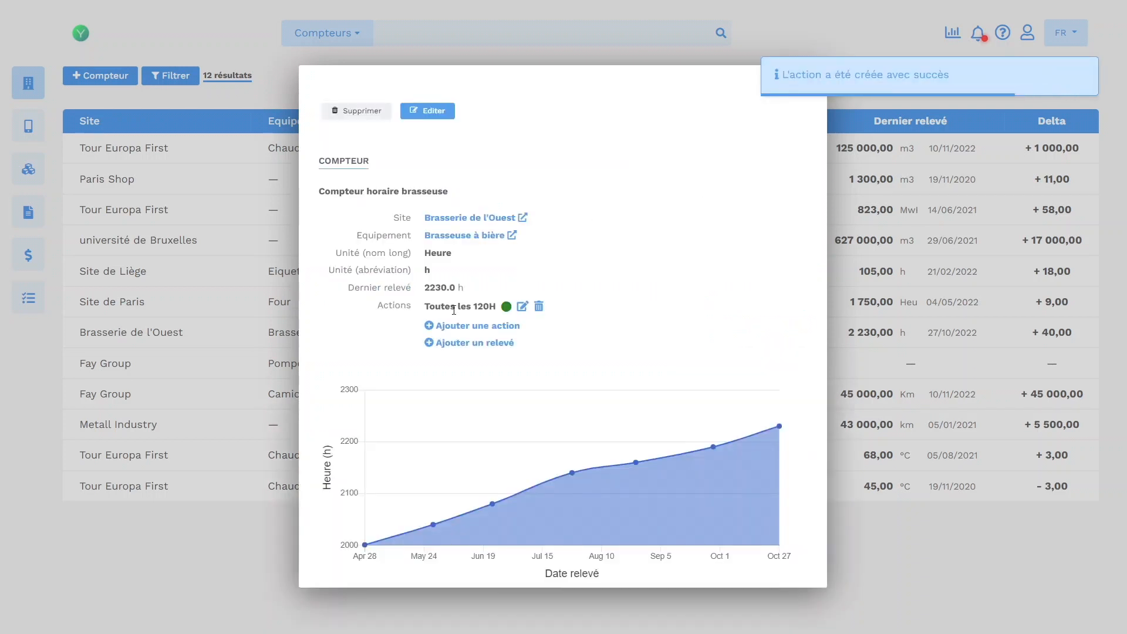
Step: Add a meter action named "Toutes les 150H" with procedure BRA-150H - Entretien des 150H and an interval of 150
click(467, 326)
click(405, 138)
text(Toutes les 150H)
click(443, 202)
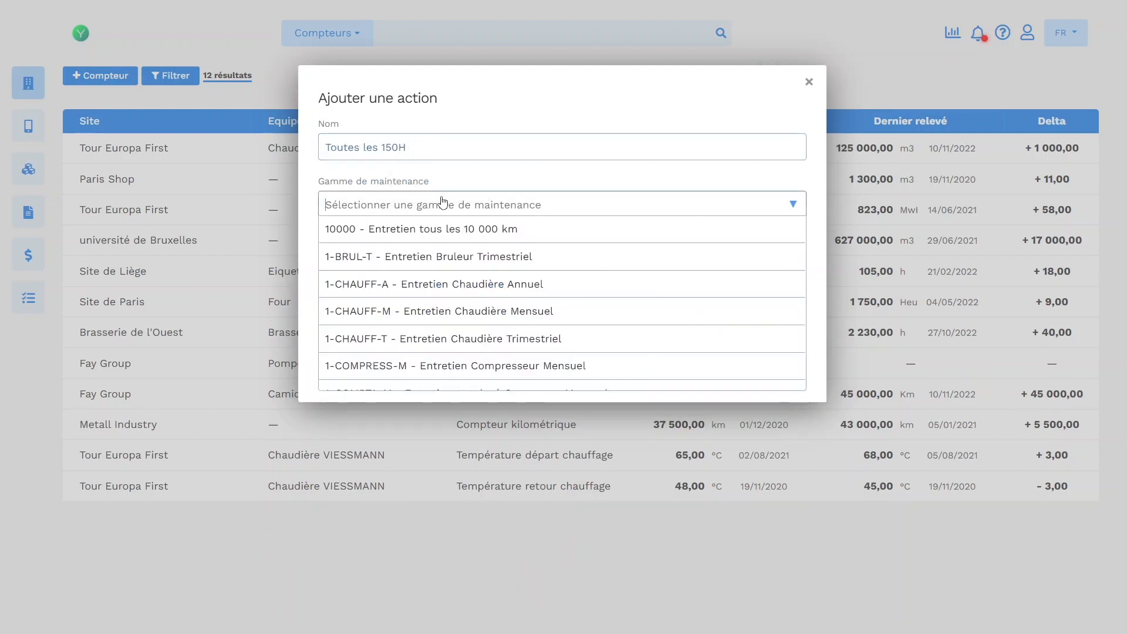
text(bra)
click(372, 256)
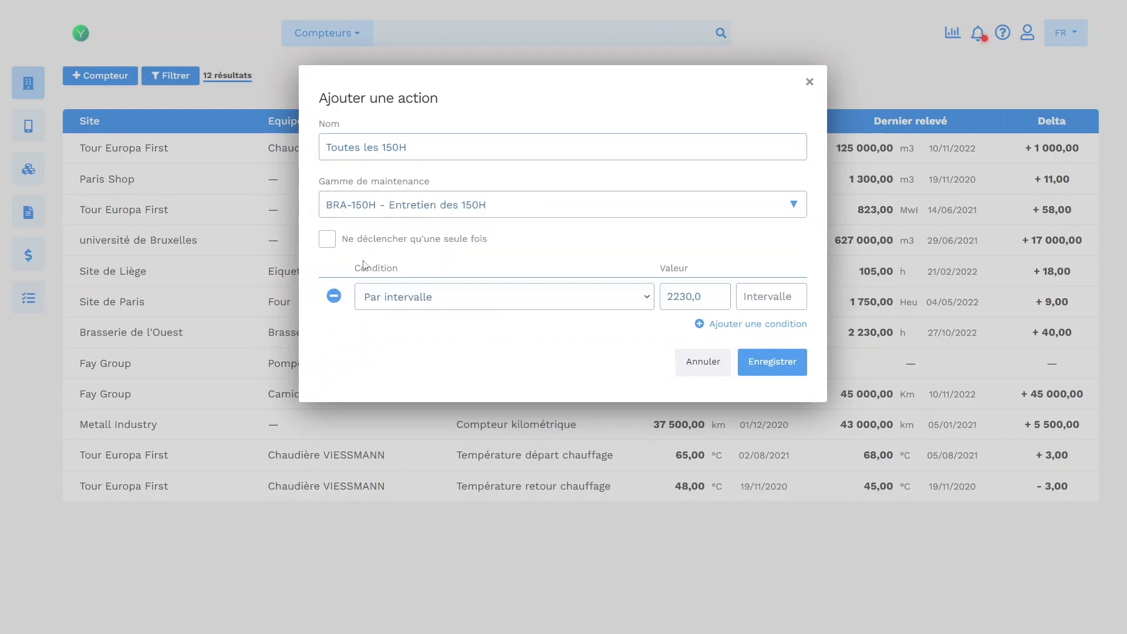
click(758, 300)
text(150)
click(756, 362)
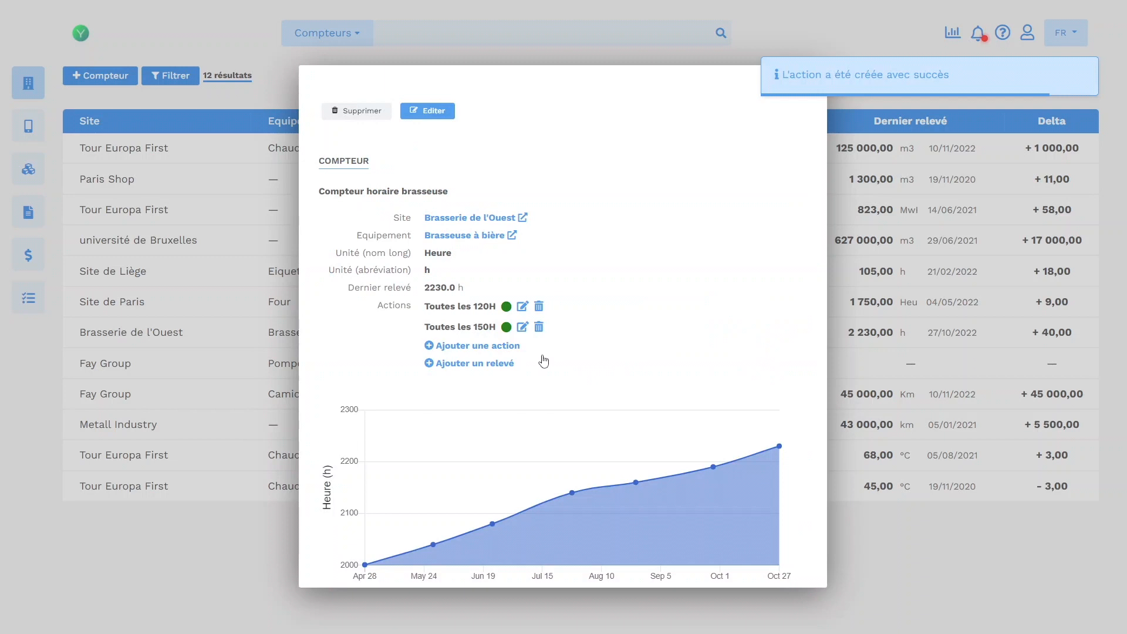
Step: Add a meter action named "Toutes les 250H" with procedure BRA-250H - Entretien des 250H and an interval of 250
click(496, 346)
click(360, 148)
text(Toutes les 250H)
click(723, 210)
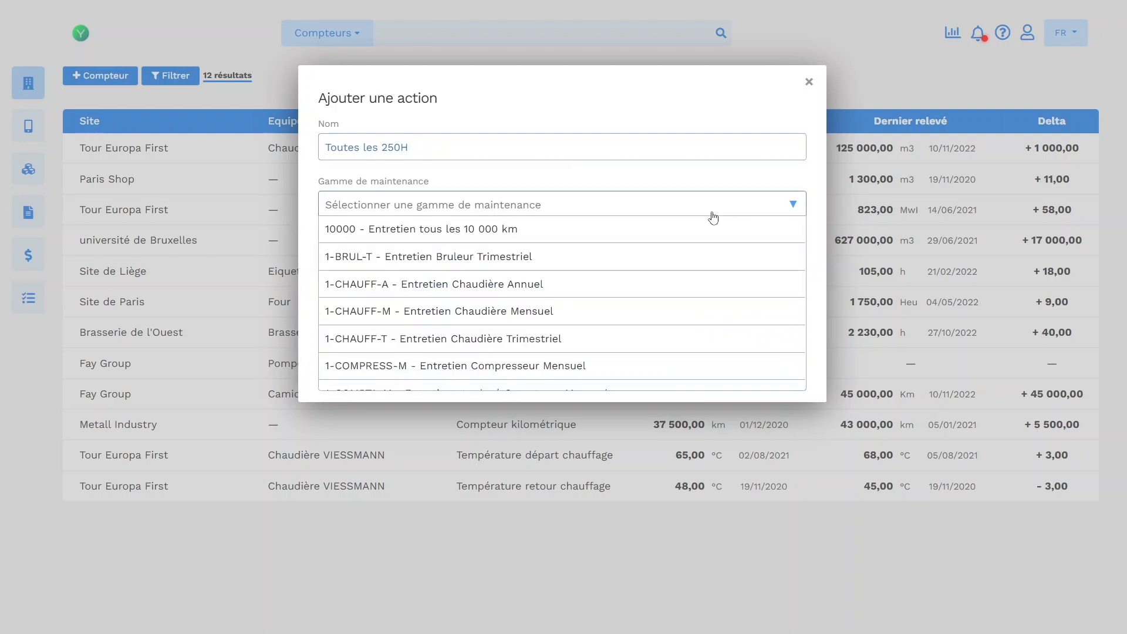
text(bra)
click(679, 281)
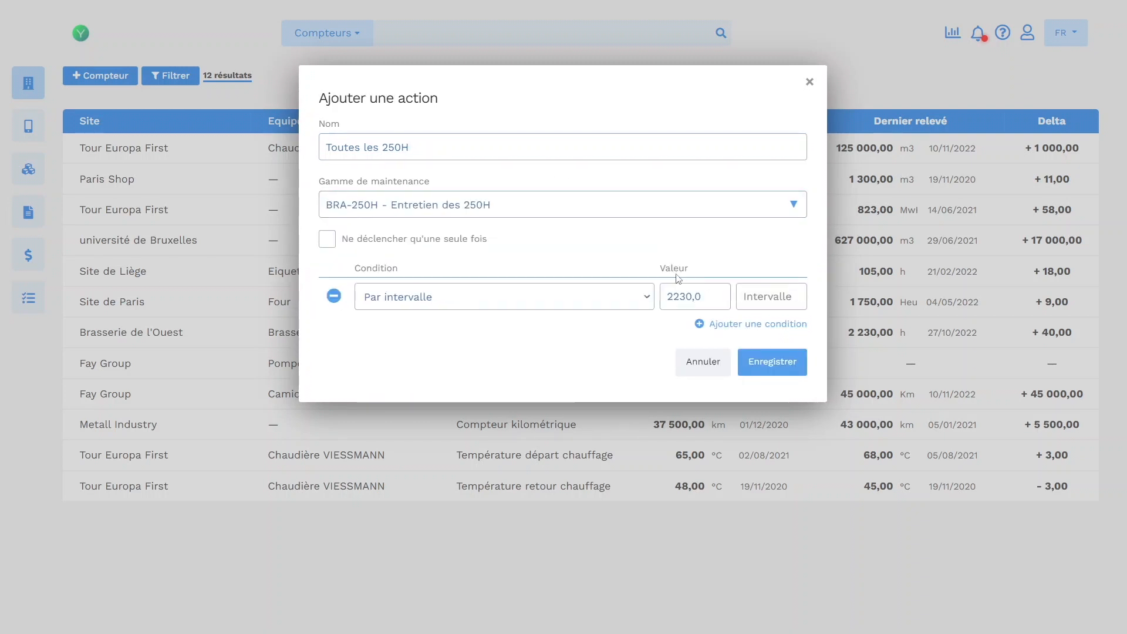
click(771, 297)
text(250)
click(773, 364)
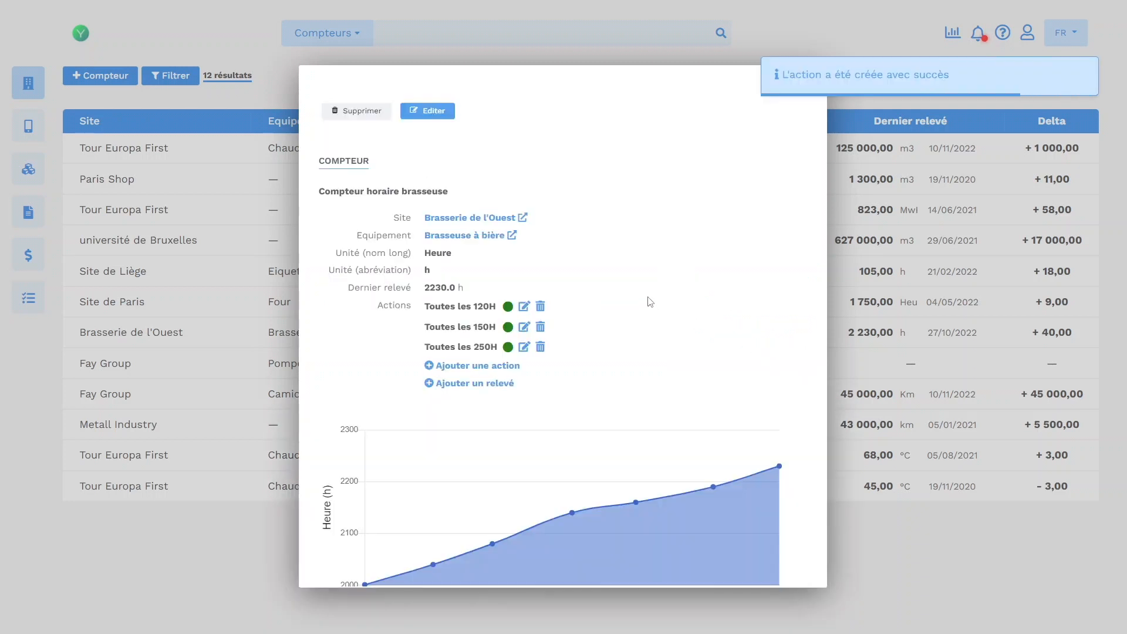
Step: Add a reading of 2360 h dated 16/11/2022 to the brewing machine's hour meter
scroll(650, 300, down, 2)
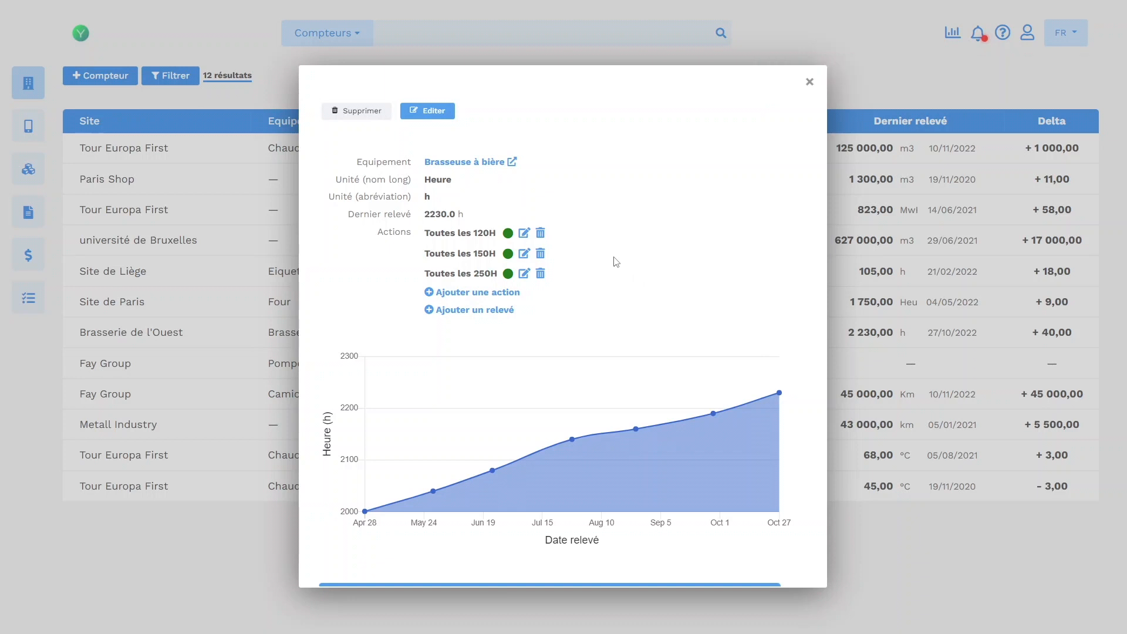
scroll(616, 262, down, 4)
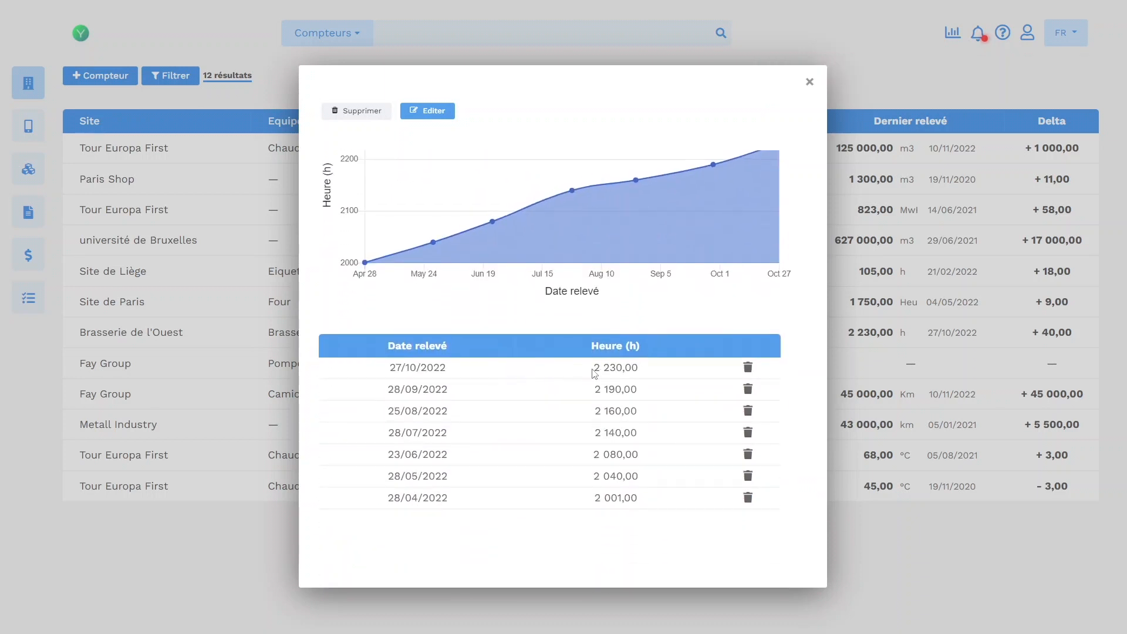
scroll(594, 374, up, 4)
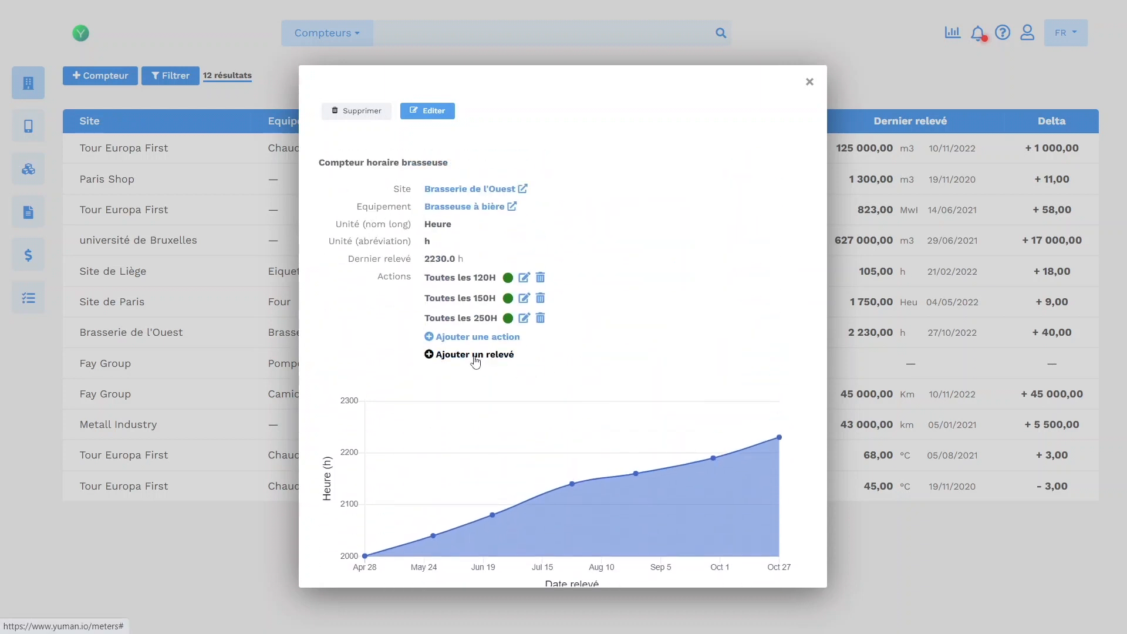
click(476, 355)
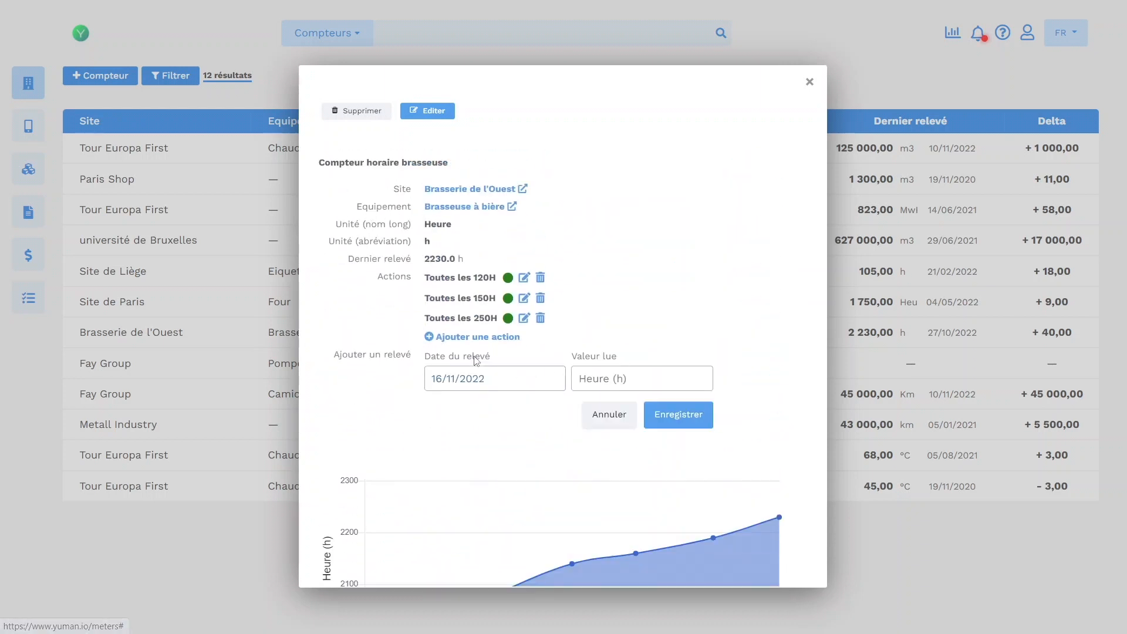
click(593, 378)
text(2350)
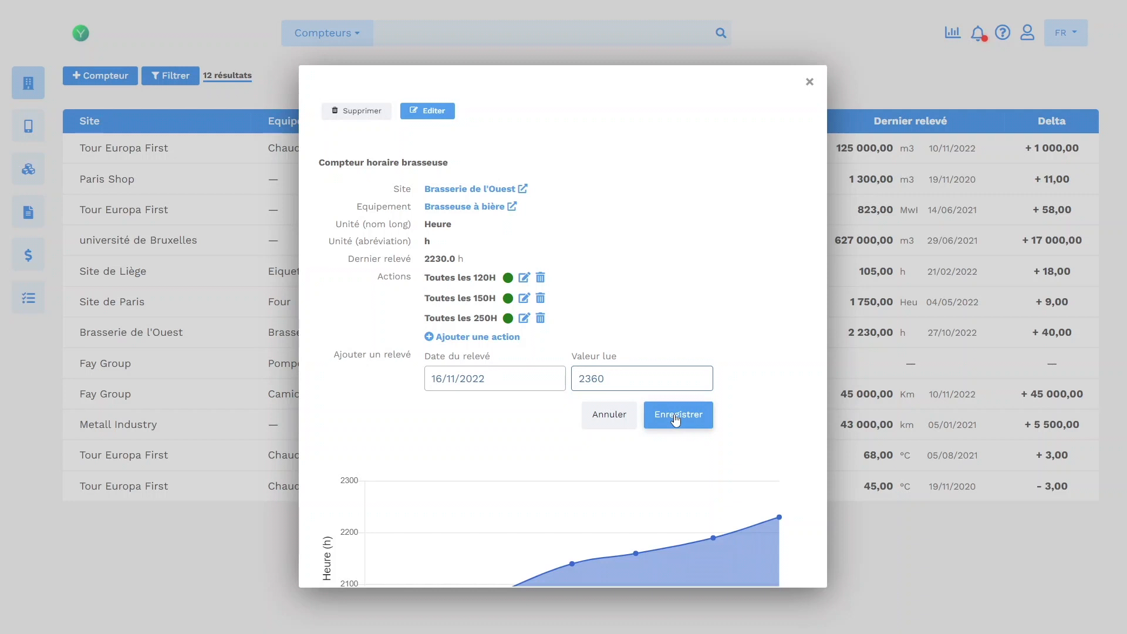
click(676, 416)
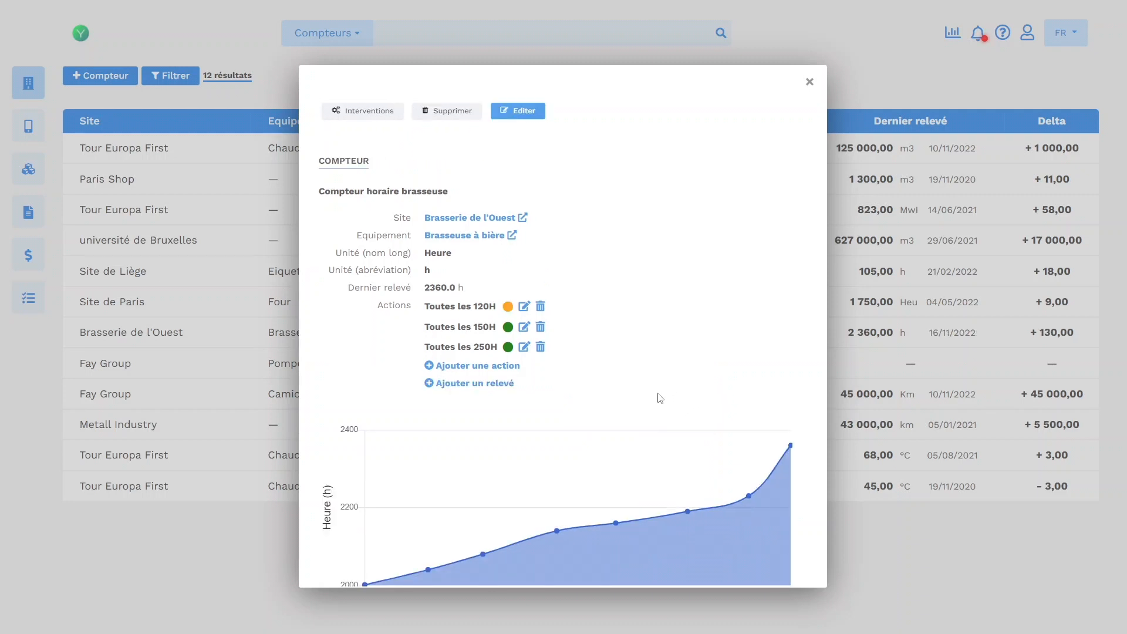
Step: Check the status of the 120H and 150H actions, and save another reading of 2400 h dated 16/11/2022
mouse_move(507, 308)
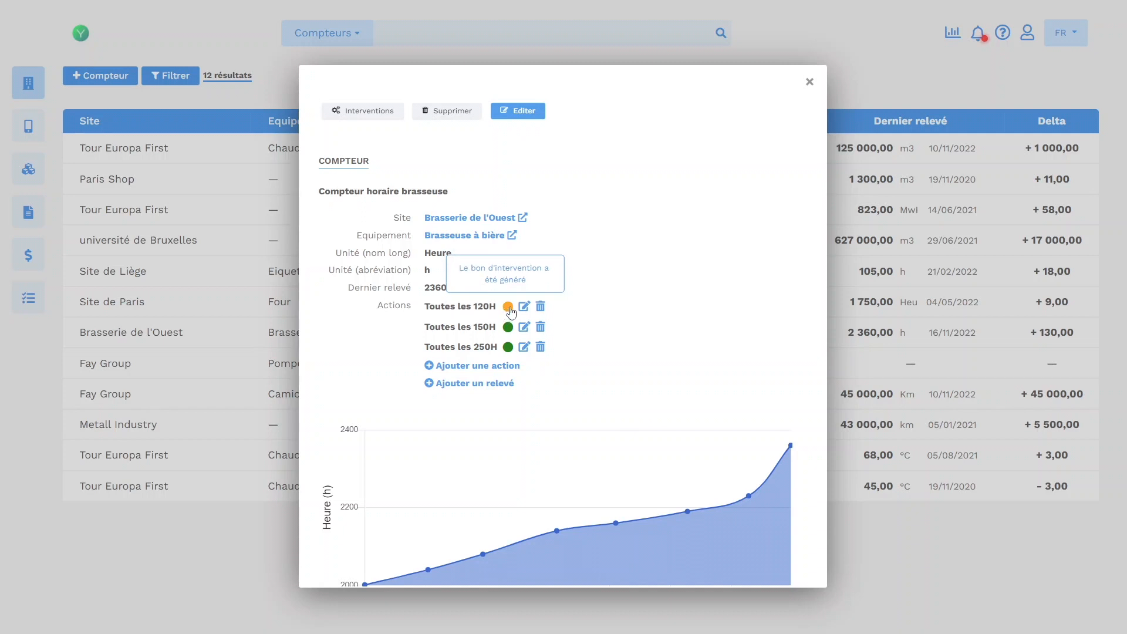
mouse_move(510, 329)
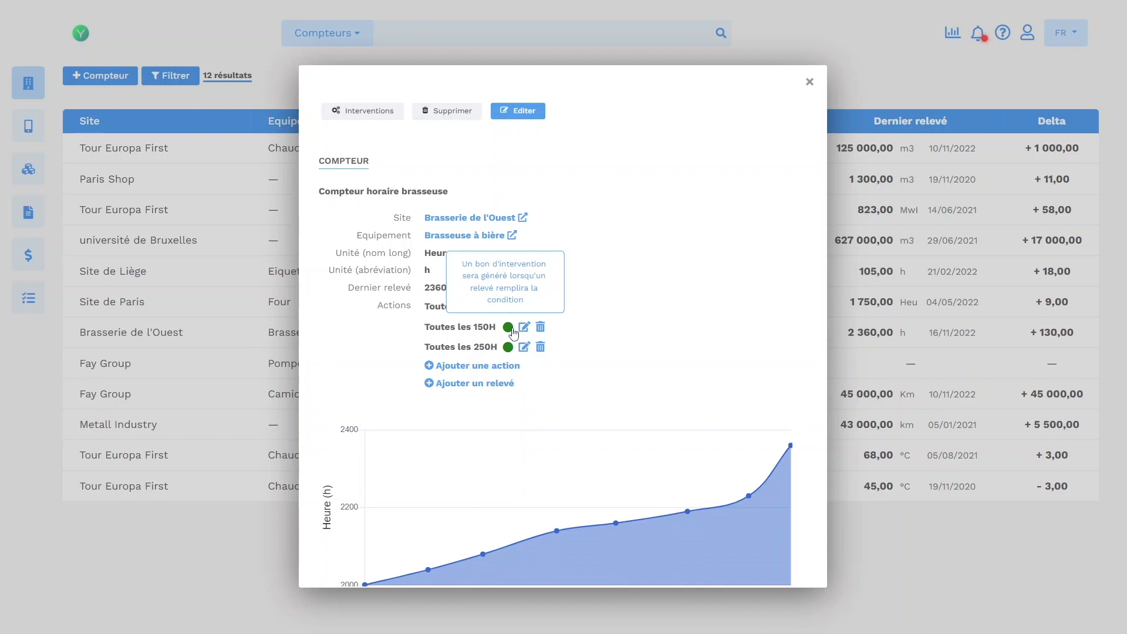
click(482, 388)
click(622, 410)
text(2400)
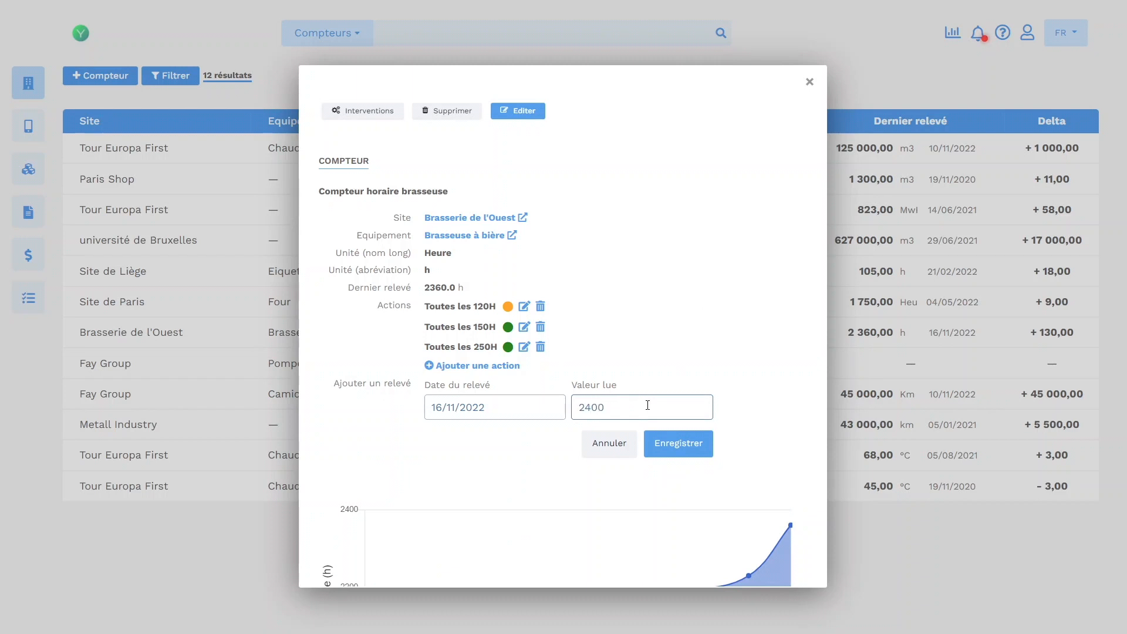
click(675, 446)
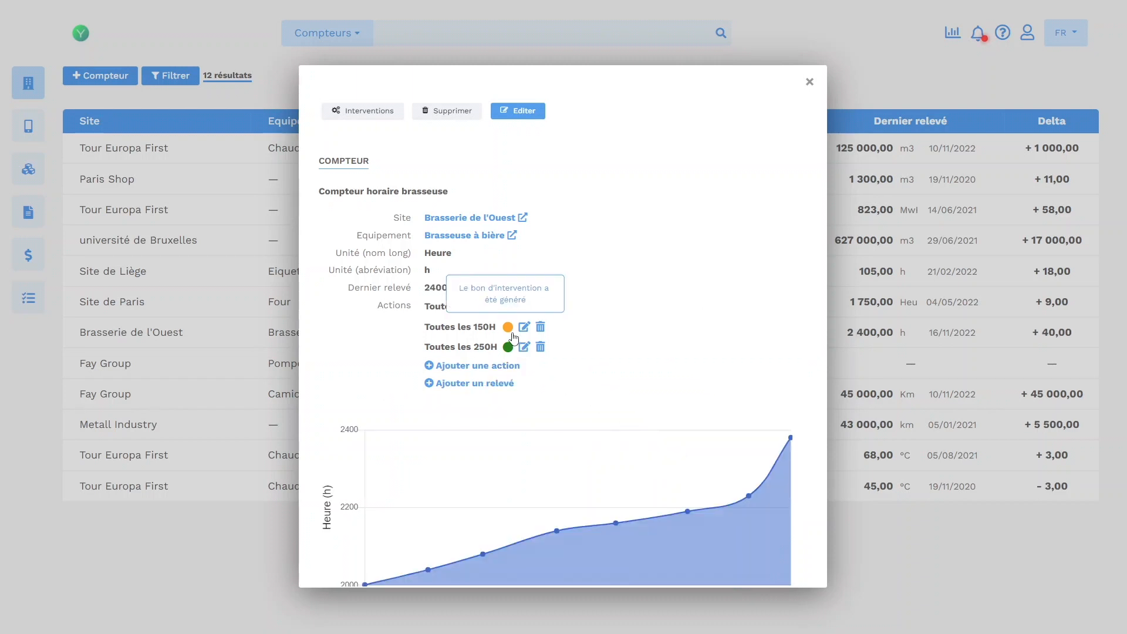